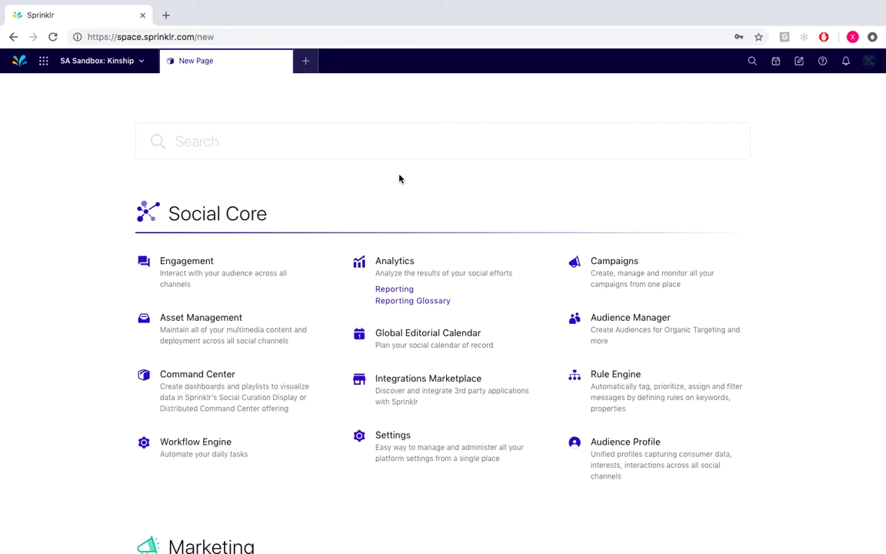
Open the Listening Topics settings page from the launcher's Research section
{"action": "scroll", "coordinate": [398, 178], "scroll_direction": "down", "scroll_amount": 5}
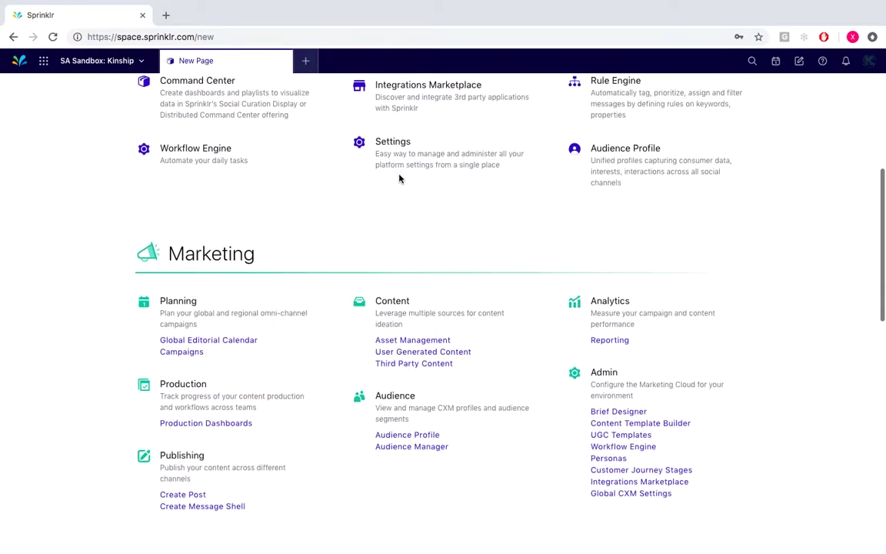
{"action": "scroll", "coordinate": [399, 178], "scroll_direction": "down", "scroll_amount": 7}
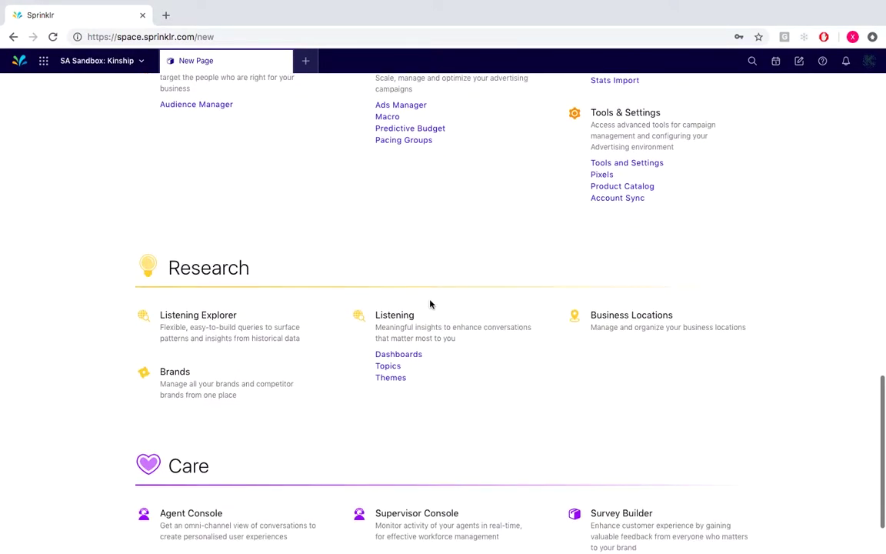
{"action": "left_click", "coordinate": [397, 370]}
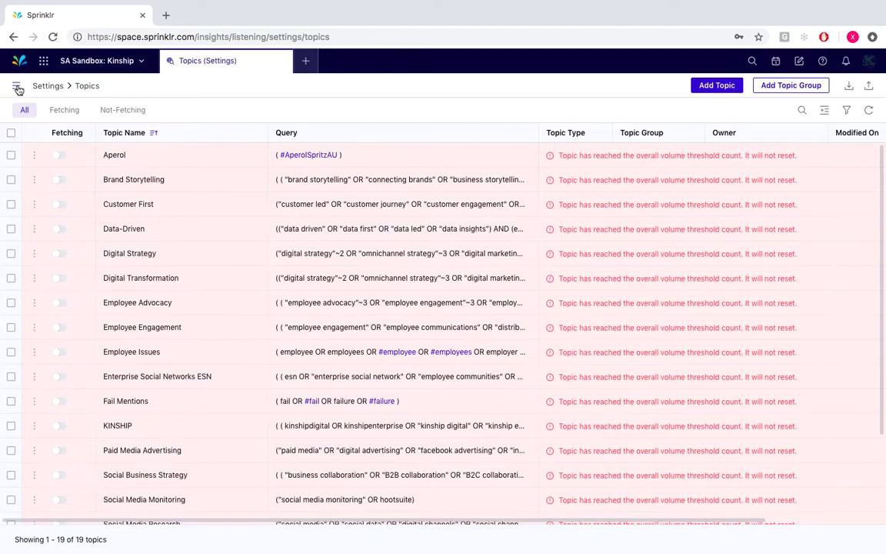
Create a keywords list titled 'Test' with Google as its only query word
{"action": "left_click", "coordinate": [16, 87]}
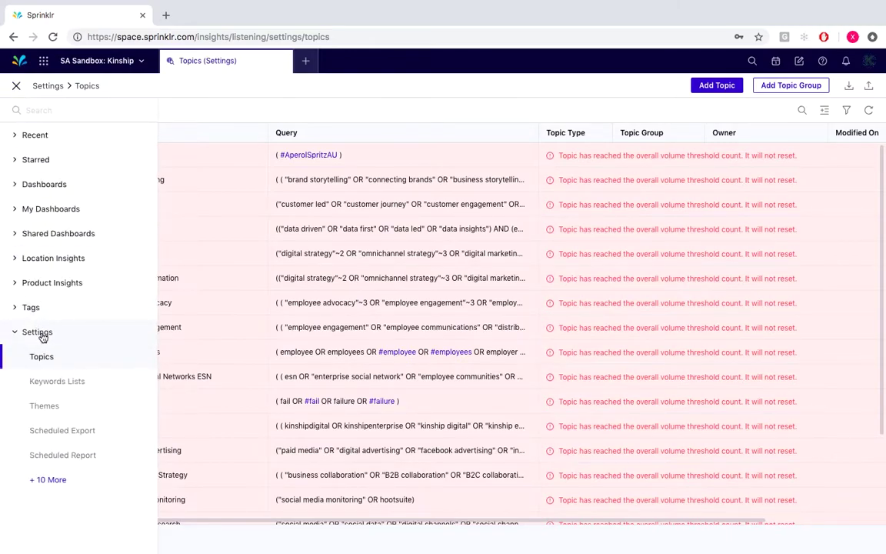
{"action": "left_click", "coordinate": [68, 389]}
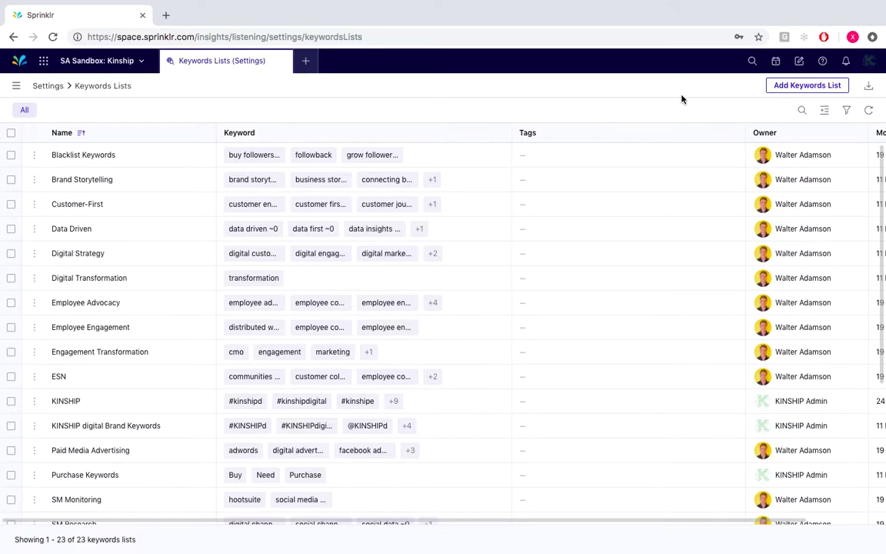
{"action": "left_click", "coordinate": [786, 86]}
{"action": "left_click", "coordinate": [406, 226]}
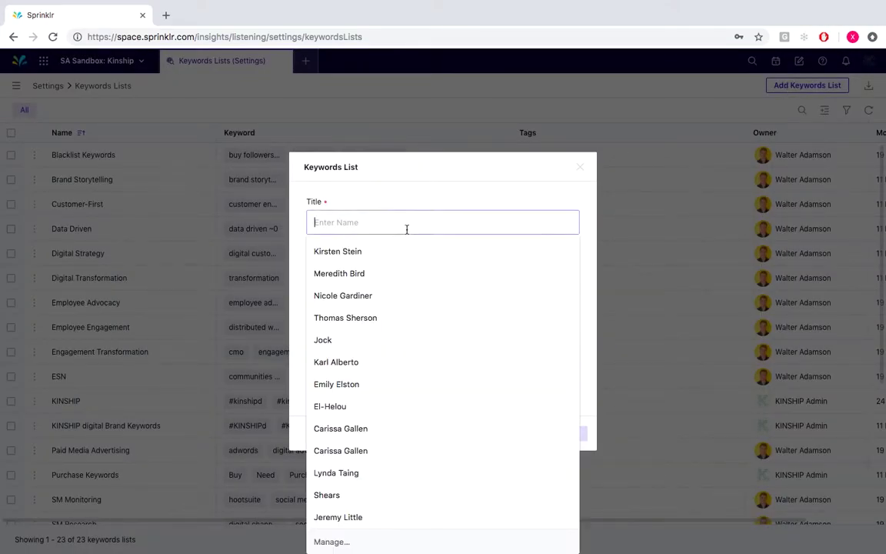
{"action": "type", "text": "Test"}
{"action": "left_click", "coordinate": [399, 205]}
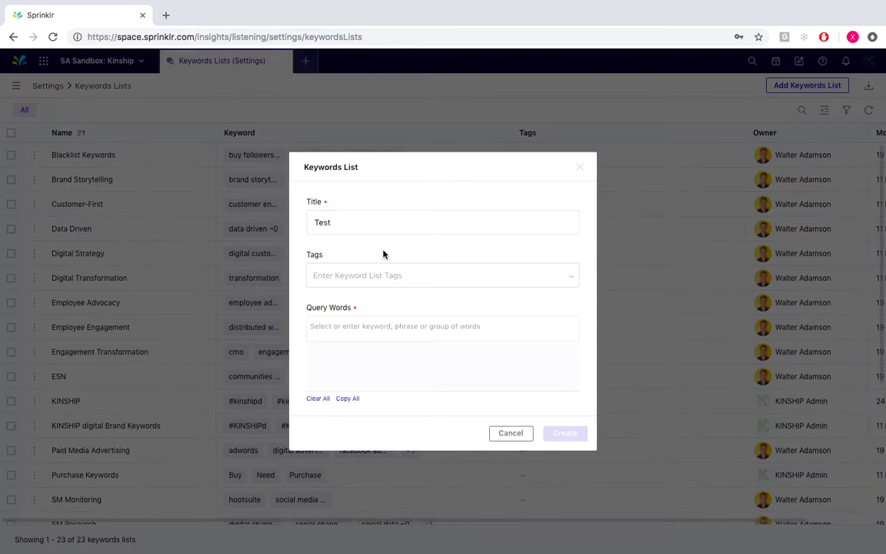
{"action": "left_click", "coordinate": [356, 327]}
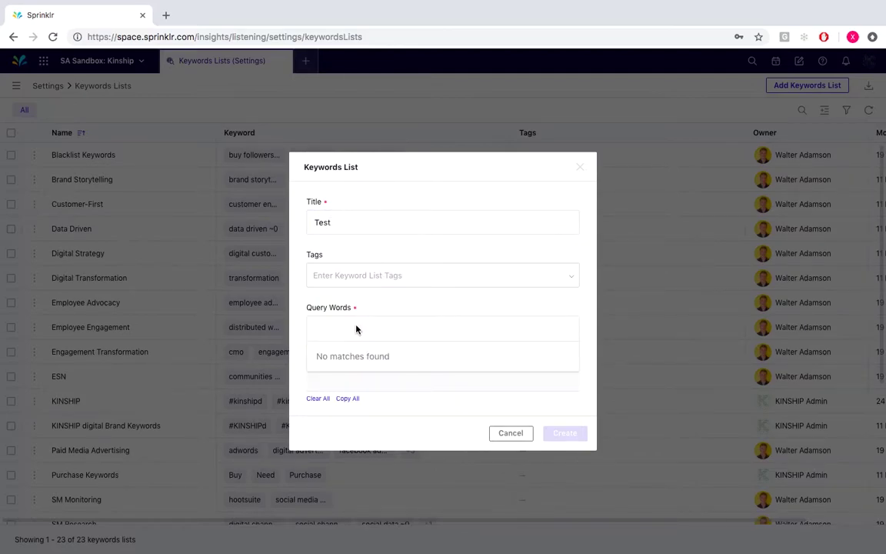
{"action": "type", "text": "Google"}
{"action": "key", "text": "Return"}
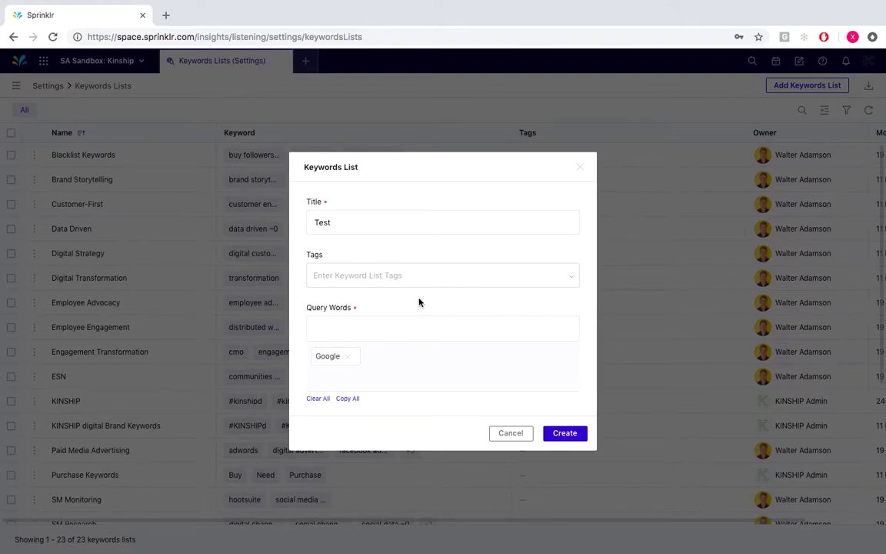
{"action": "left_click", "coordinate": [565, 435]}
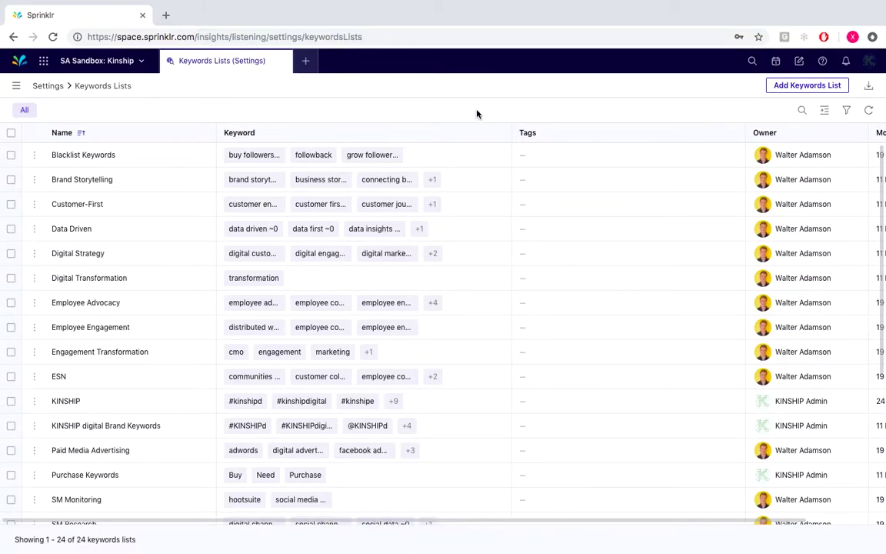
Search the keywords lists for 'Test' to confirm it holds the keyword Google
{"action": "left_click", "coordinate": [802, 111]}
{"action": "type", "text": "Test"}
{"action": "key", "text": "Return"}
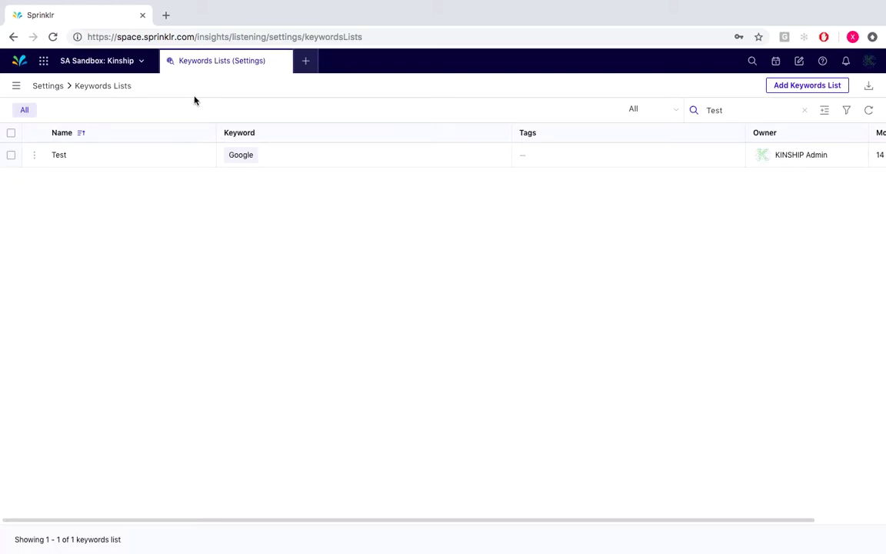
{"action": "left_click", "coordinate": [16, 87]}
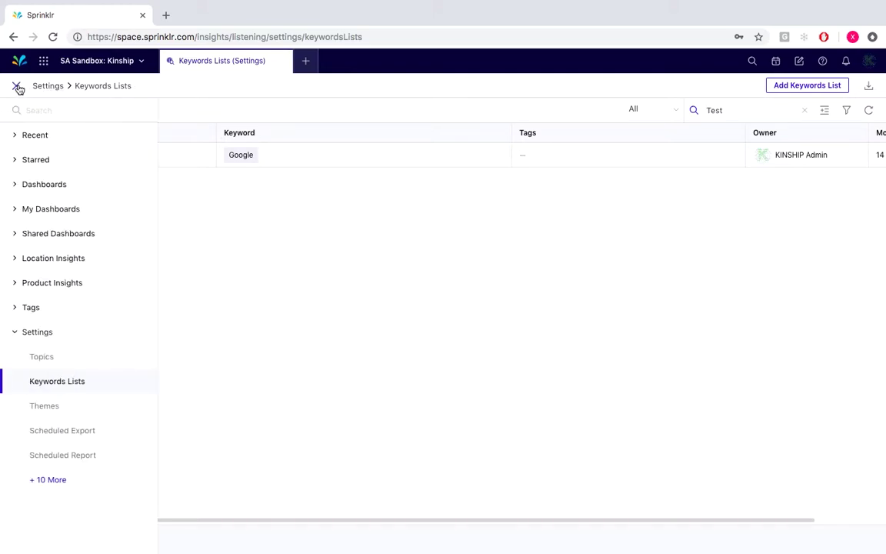
Create a topic group named 'Internet Based' shared with the KINSHIP Admin user group
{"action": "left_click", "coordinate": [77, 363]}
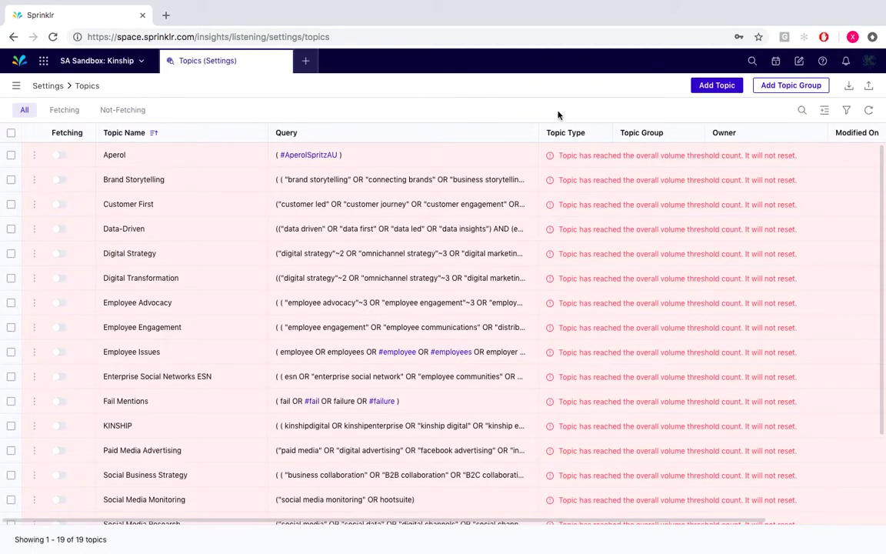
{"action": "left_click", "coordinate": [782, 86]}
{"action": "left_click", "coordinate": [407, 220]}
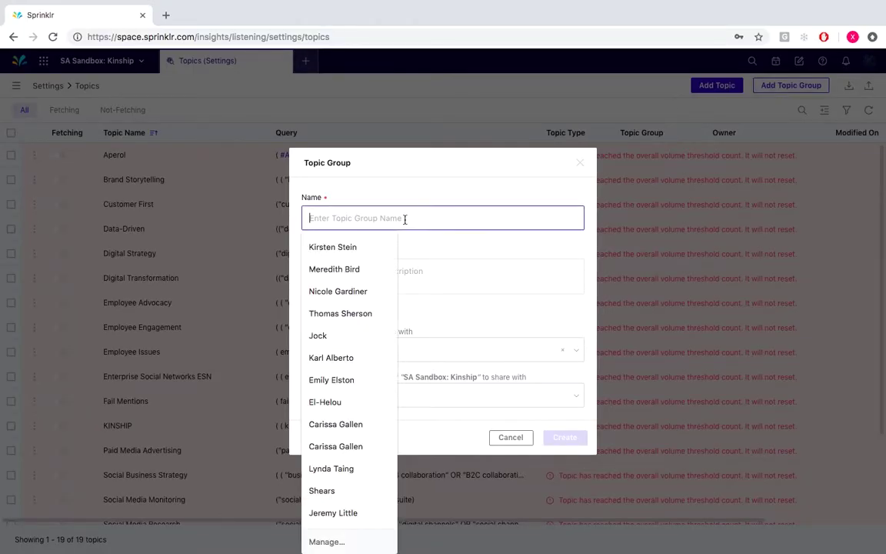
{"action": "type", "text": "Internet"}
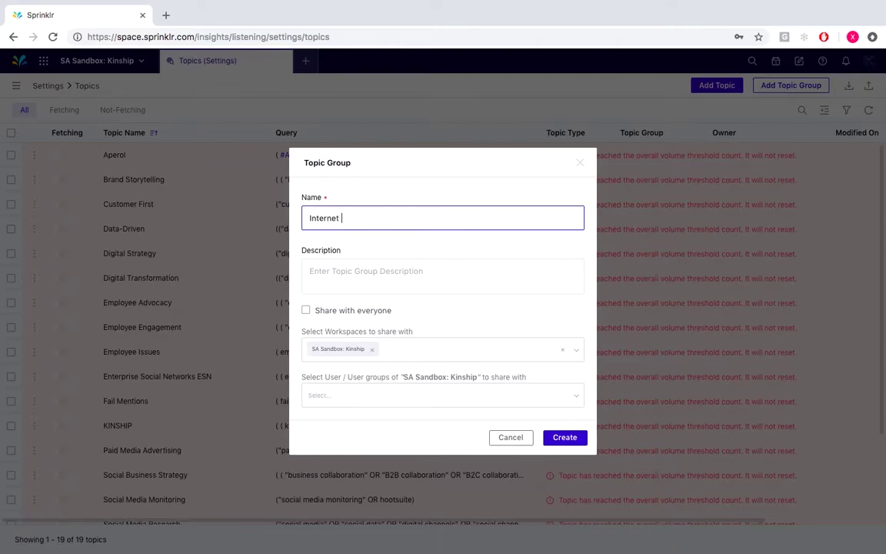
{"action": "type", "text": " Based"}
{"action": "left_click", "coordinate": [444, 312]}
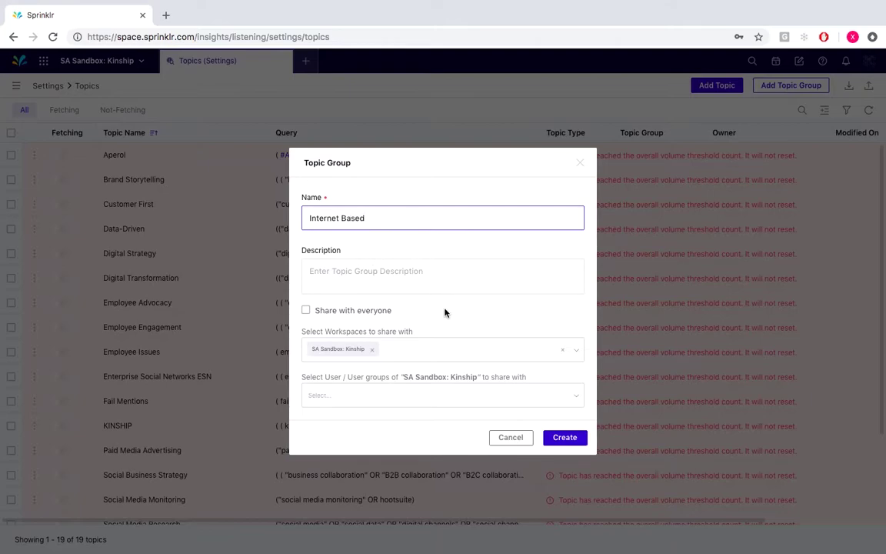
{"action": "left_click", "coordinate": [388, 393]}
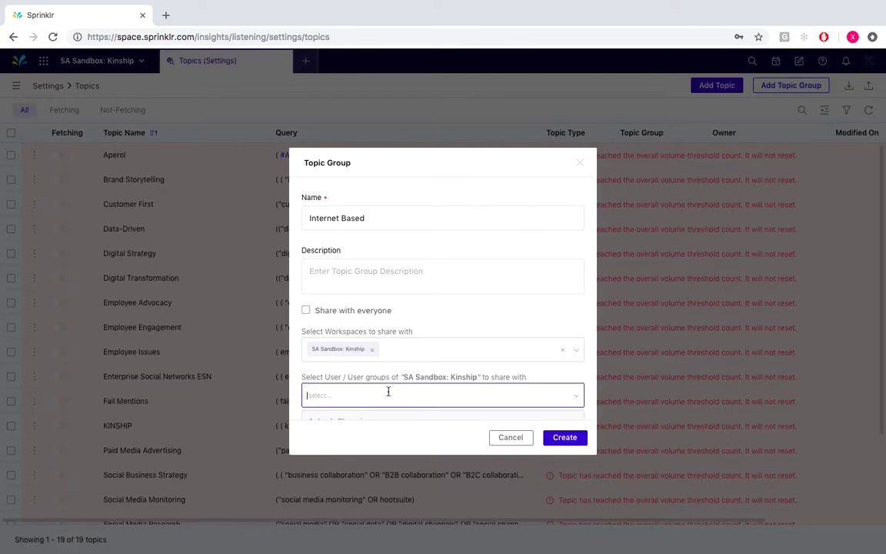
{"action": "scroll", "coordinate": [389, 398], "scroll_direction": "down", "scroll_amount": 5}
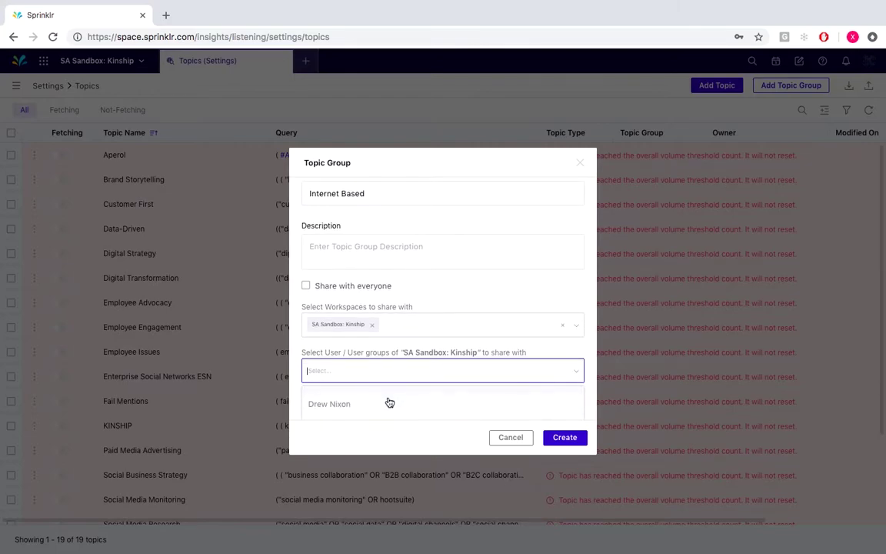
{"action": "scroll", "coordinate": [389, 401], "scroll_direction": "down", "scroll_amount": 2}
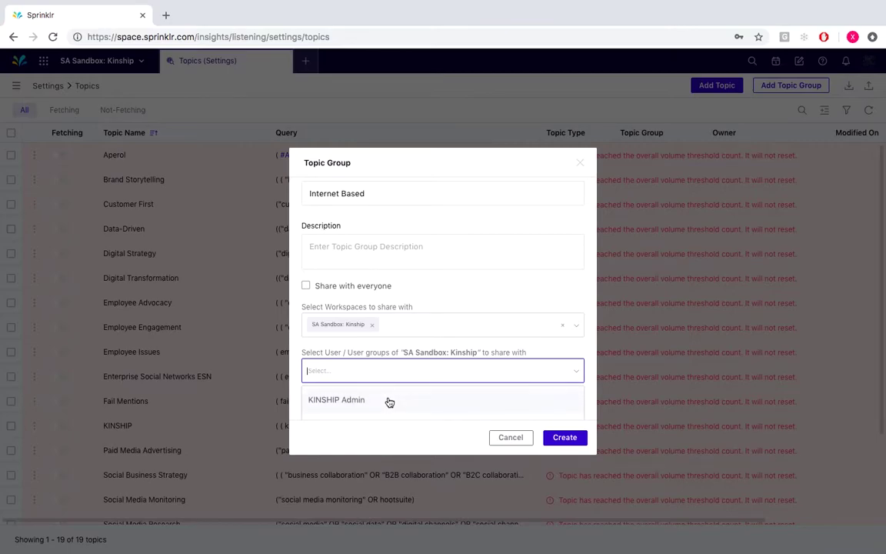
{"action": "left_click", "coordinate": [382, 401]}
{"action": "left_click", "coordinate": [551, 441]}
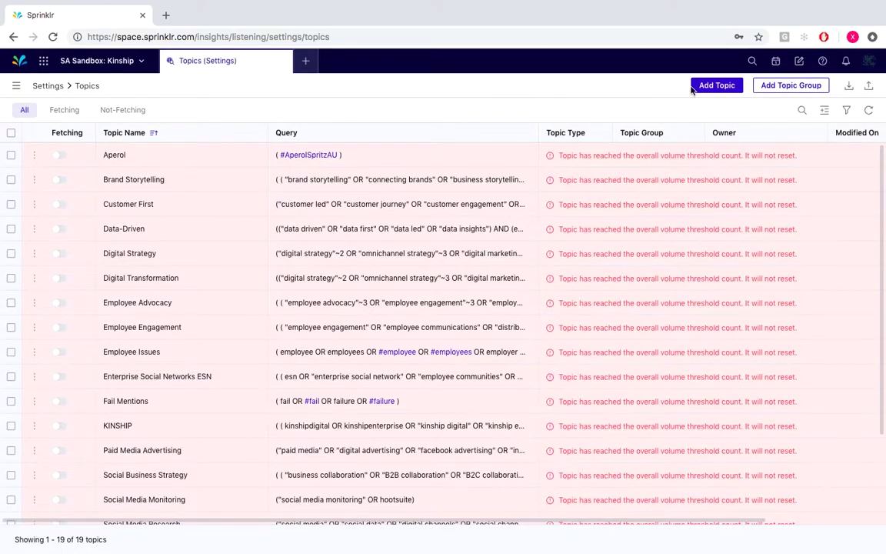
Start a new topic in the Internet Based group with no template, type Query Based Listening
{"action": "left_click", "coordinate": [712, 85]}
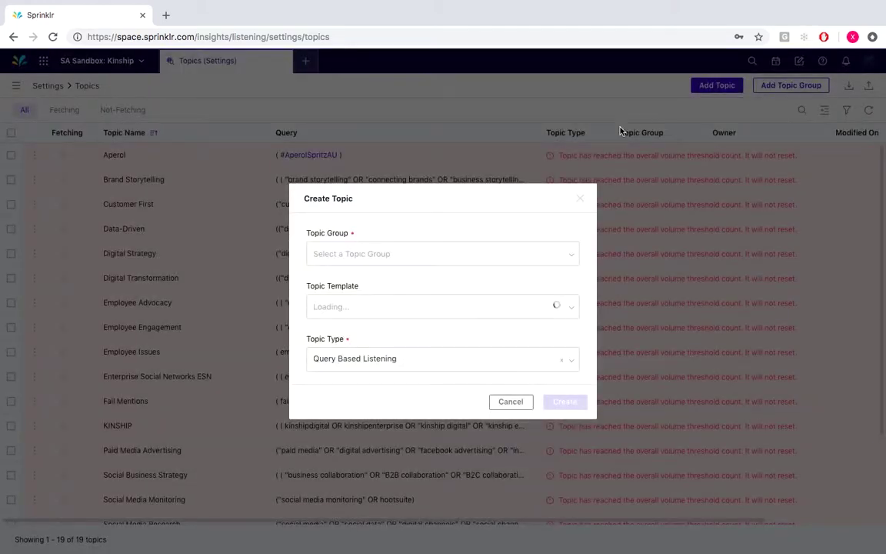
{"action": "left_click", "coordinate": [481, 253]}
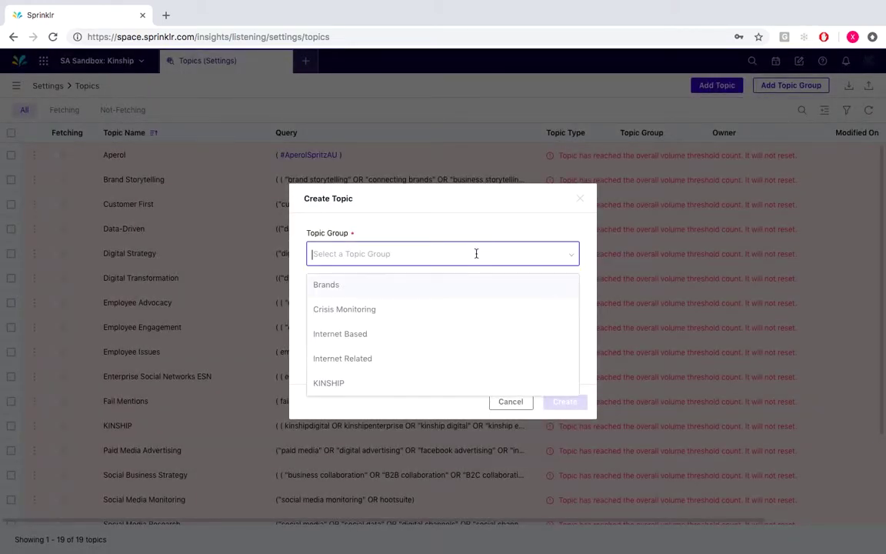
{"action": "left_click", "coordinate": [425, 333]}
{"action": "left_click", "coordinate": [436, 281]}
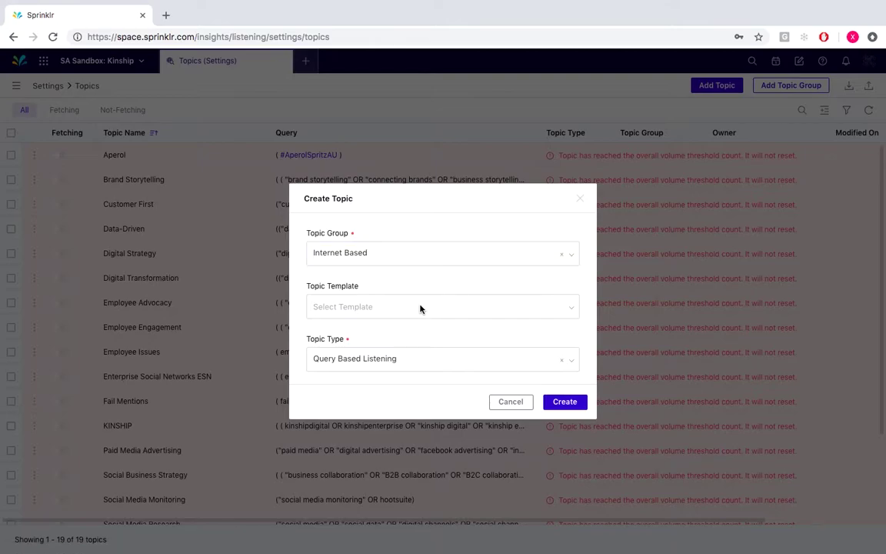
{"action": "left_click", "coordinate": [420, 306]}
{"action": "left_click", "coordinate": [416, 322]}
Create the topic and set its message date range to February 14–15, 2019
{"action": "left_click", "coordinate": [569, 403]}
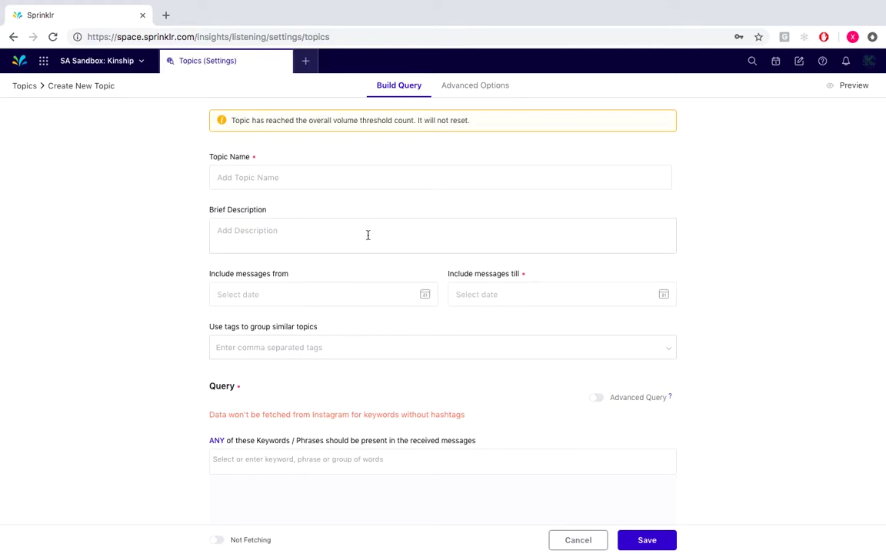
{"action": "left_click", "coordinate": [346, 296]}
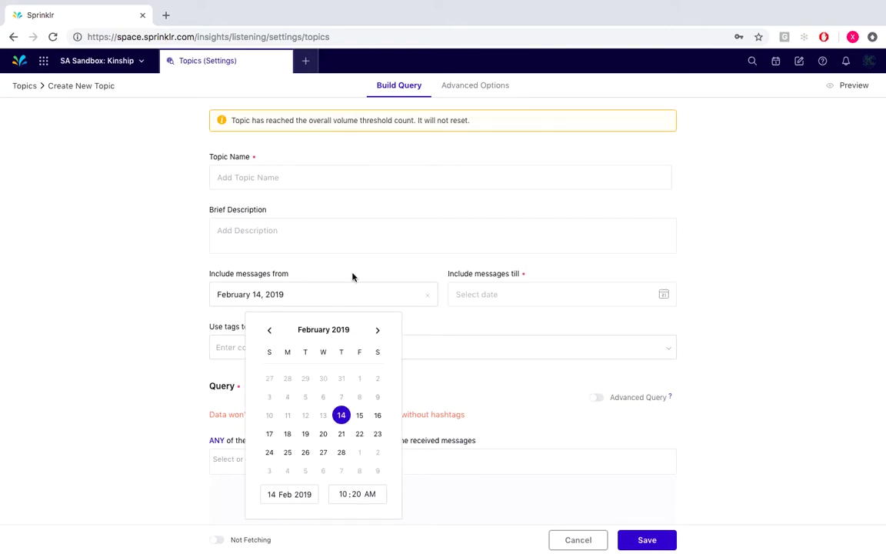
{"action": "left_click", "coordinate": [352, 276]}
{"action": "left_click", "coordinate": [492, 292]}
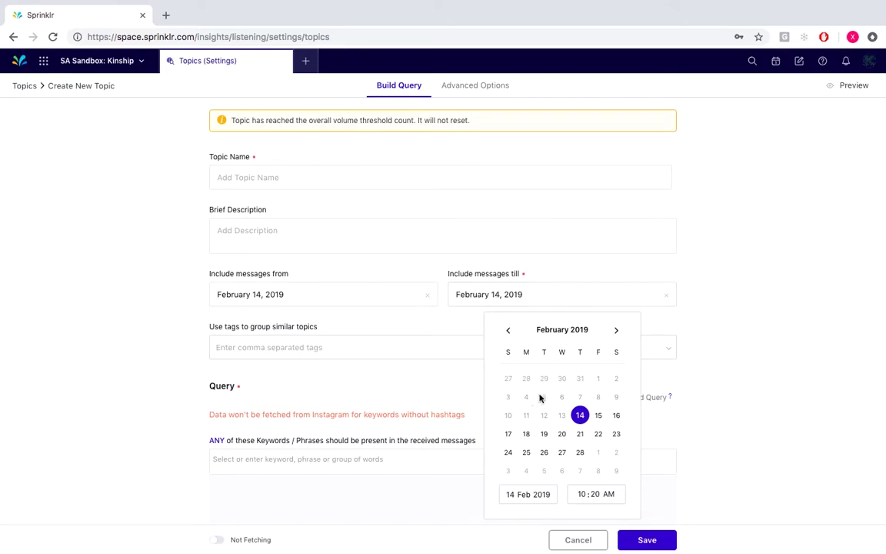
{"action": "left_click", "coordinate": [597, 416]}
{"action": "left_click", "coordinate": [401, 322]}
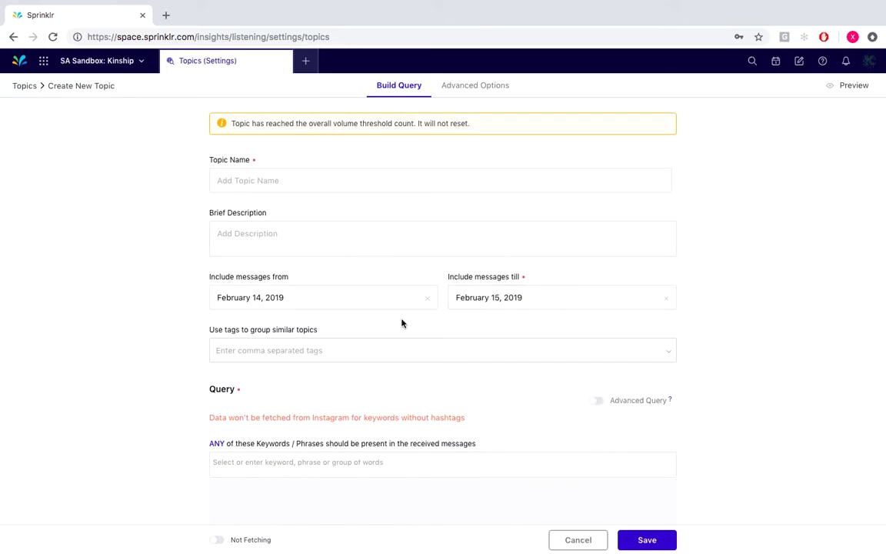
Add 'Google +' and Gmail as ANY keywords
{"action": "scroll", "coordinate": [401, 323], "scroll_direction": "down", "scroll_amount": 5}
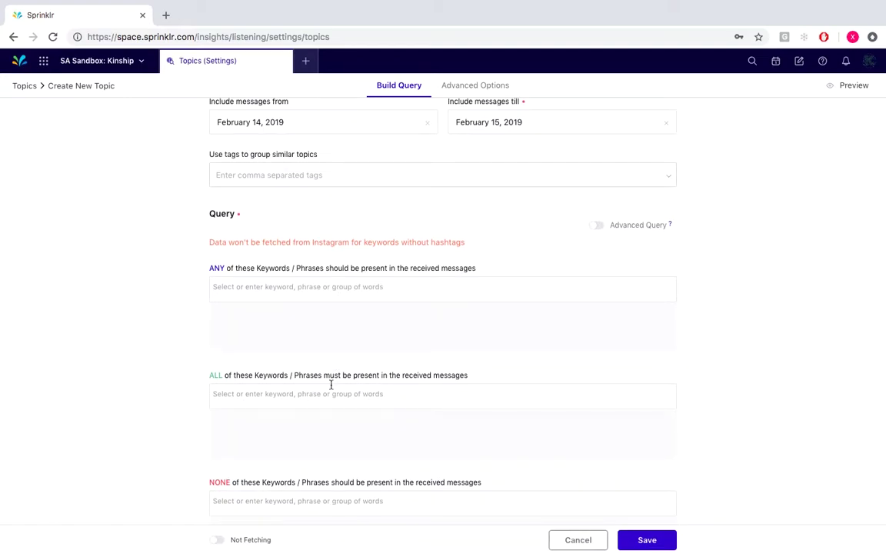
{"action": "left_click", "coordinate": [262, 289]}
{"action": "type", "text": "Google "}
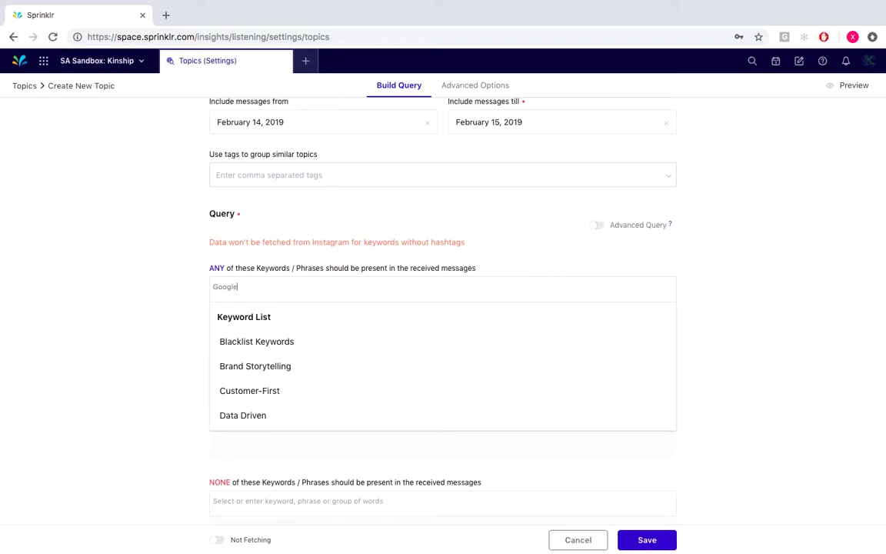
{"action": "type", "text": "+"}
{"action": "key", "text": "Return"}
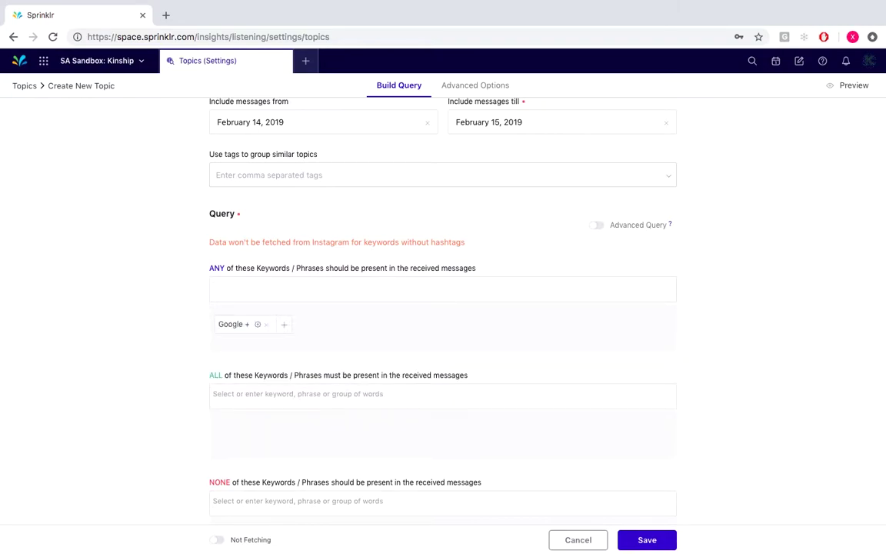
{"action": "type", "text": "Gmail"}
{"action": "key", "text": "Return"}
Add Yahoo and Bing as NONE keywords, then review the resulting topic query
{"action": "scroll", "coordinate": [237, 380], "scroll_direction": "down", "scroll_amount": 3}
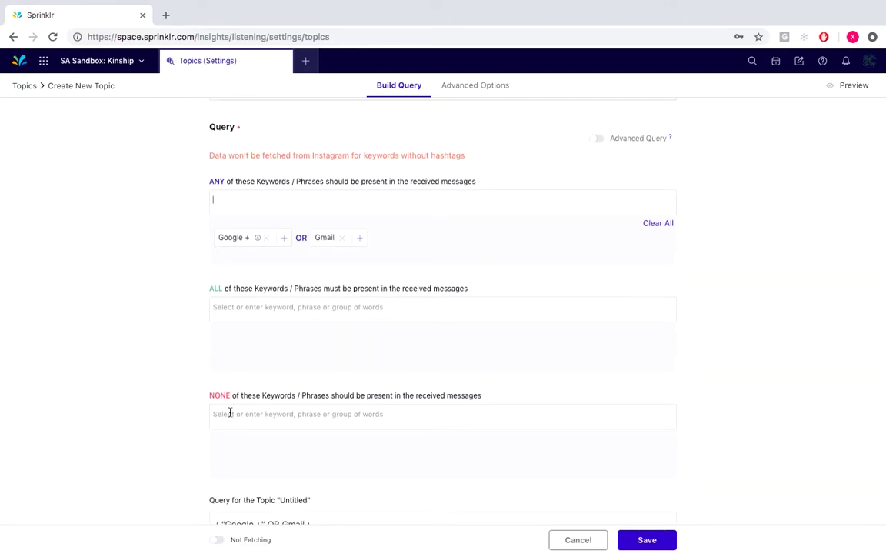
{"action": "left_click", "coordinate": [230, 416]}
{"action": "type", "text": "Yahoo"}
{"action": "key", "text": "Return"}
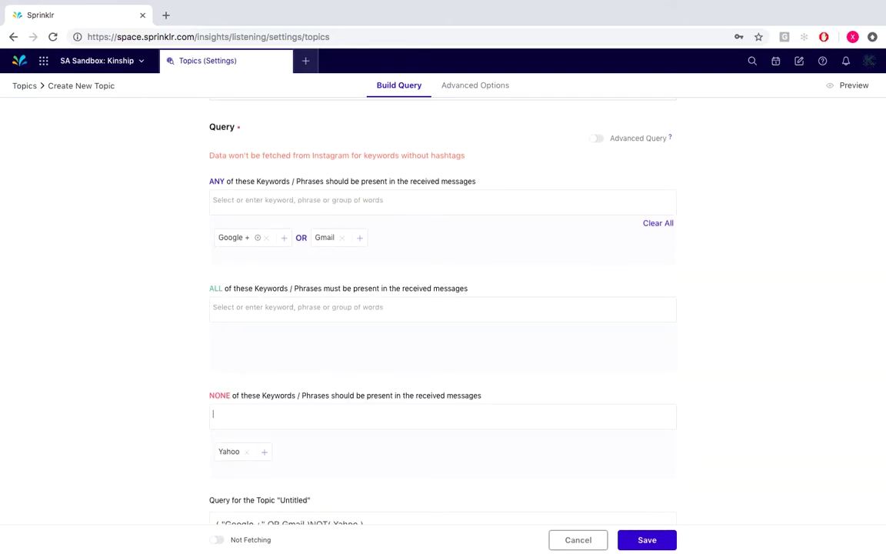
{"action": "type", "text": "Bing"}
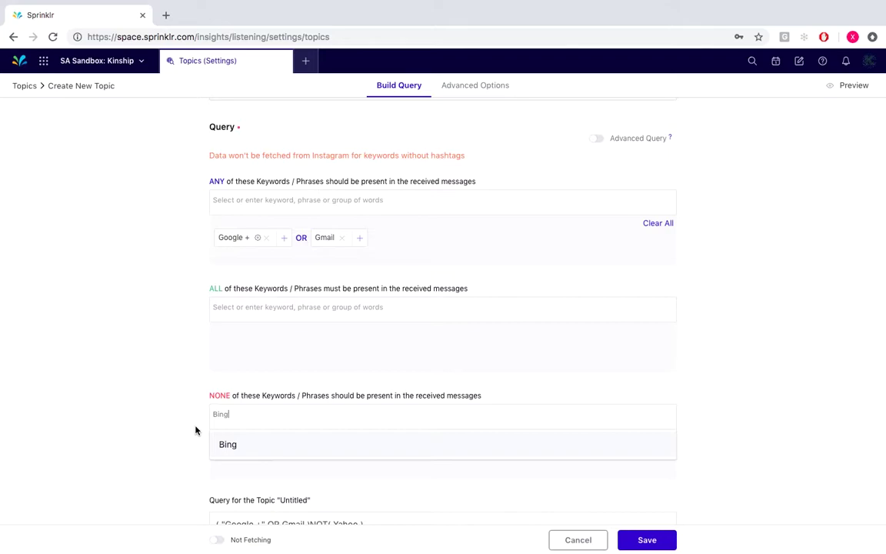
{"action": "key", "text": "Return"}
{"action": "scroll", "coordinate": [196, 429], "scroll_direction": "down", "scroll_amount": 2}
{"action": "scroll", "coordinate": [219, 429], "scroll_direction": "down", "scroll_amount": 1}
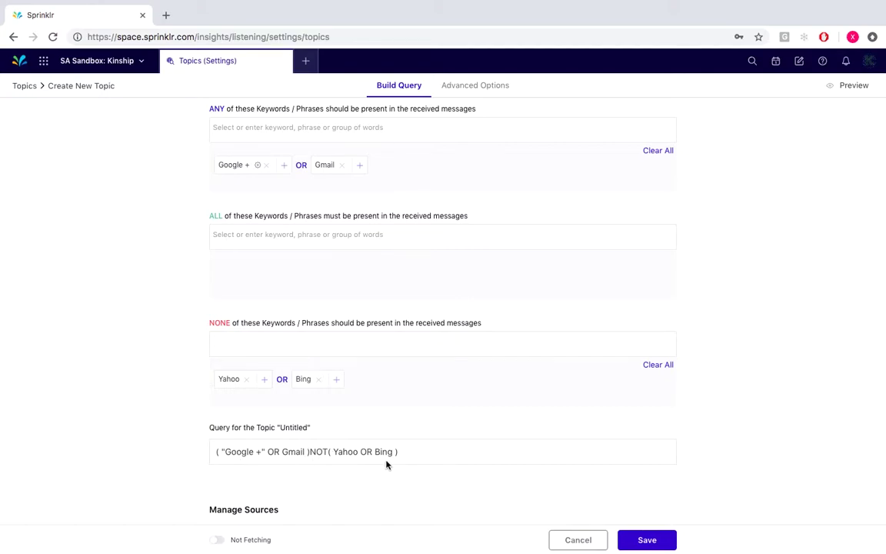
{"action": "scroll", "coordinate": [427, 332], "scroll_direction": "down", "scroll_amount": 2}
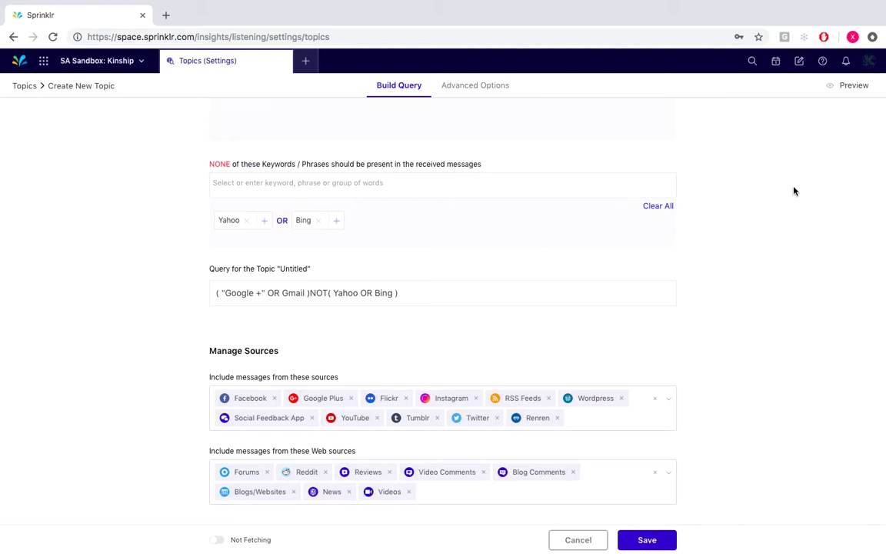
{"action": "left_click", "coordinate": [846, 90]}
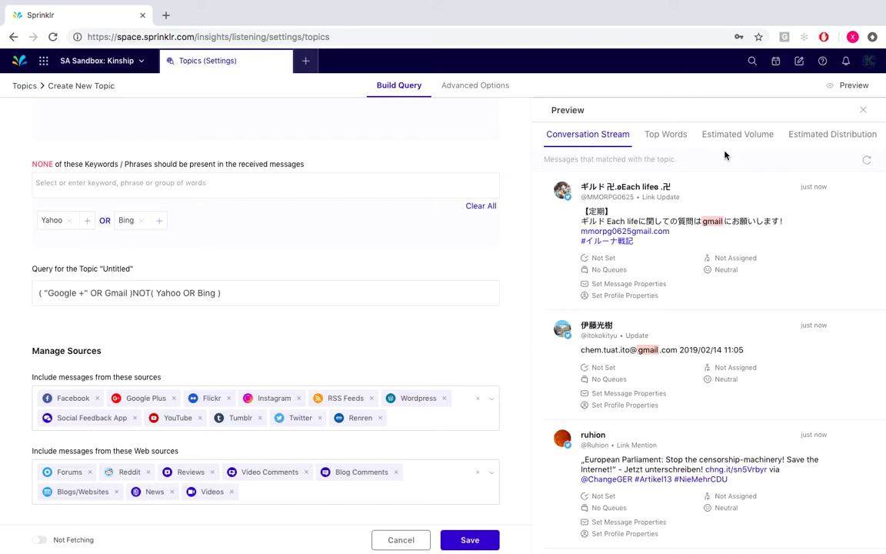
{"action": "left_click", "coordinate": [864, 113]}
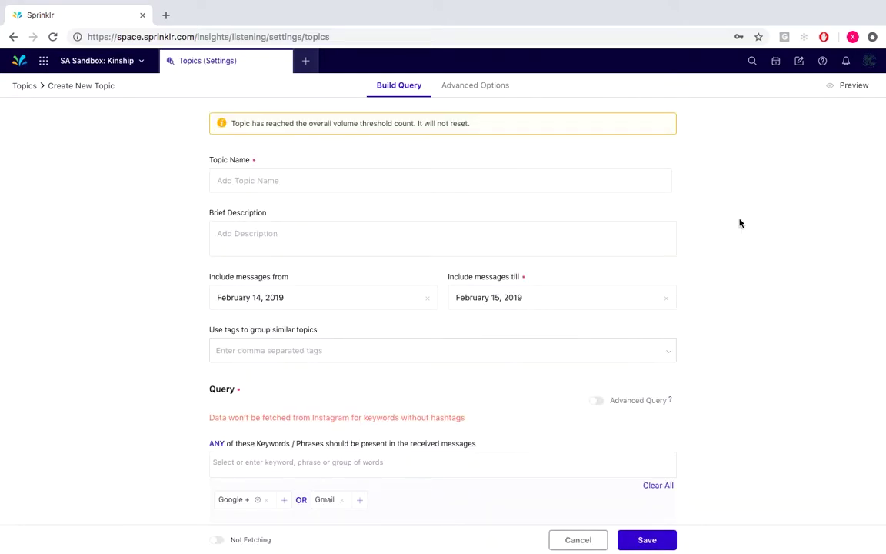